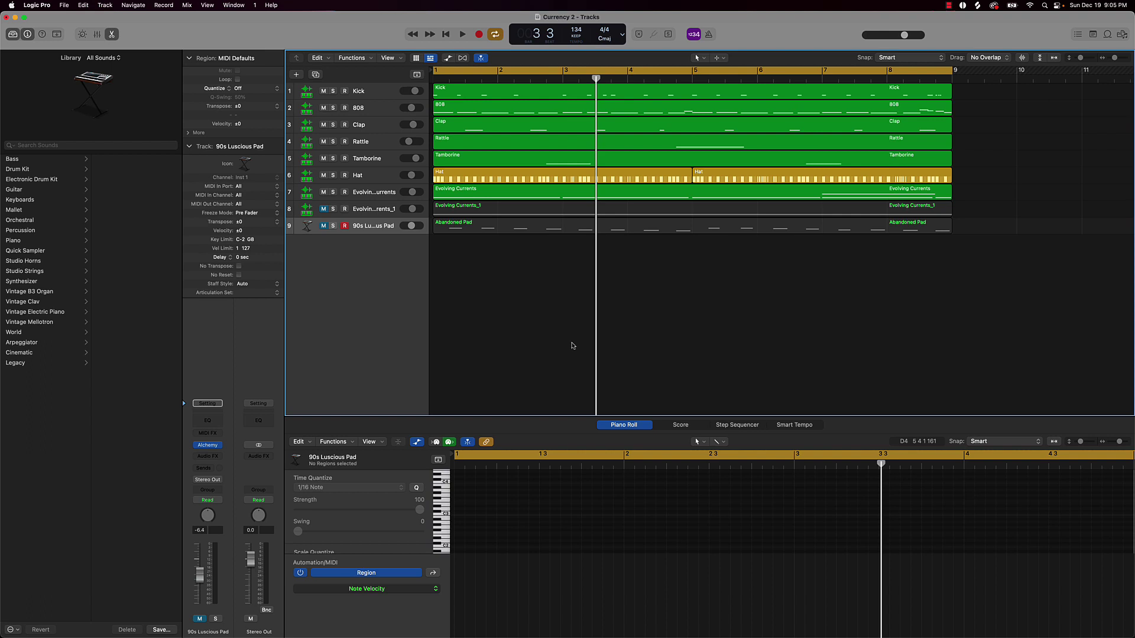
- Play the Currency 2 beat from the start and stop it near the end of bar 8
key(Return)
key(space)
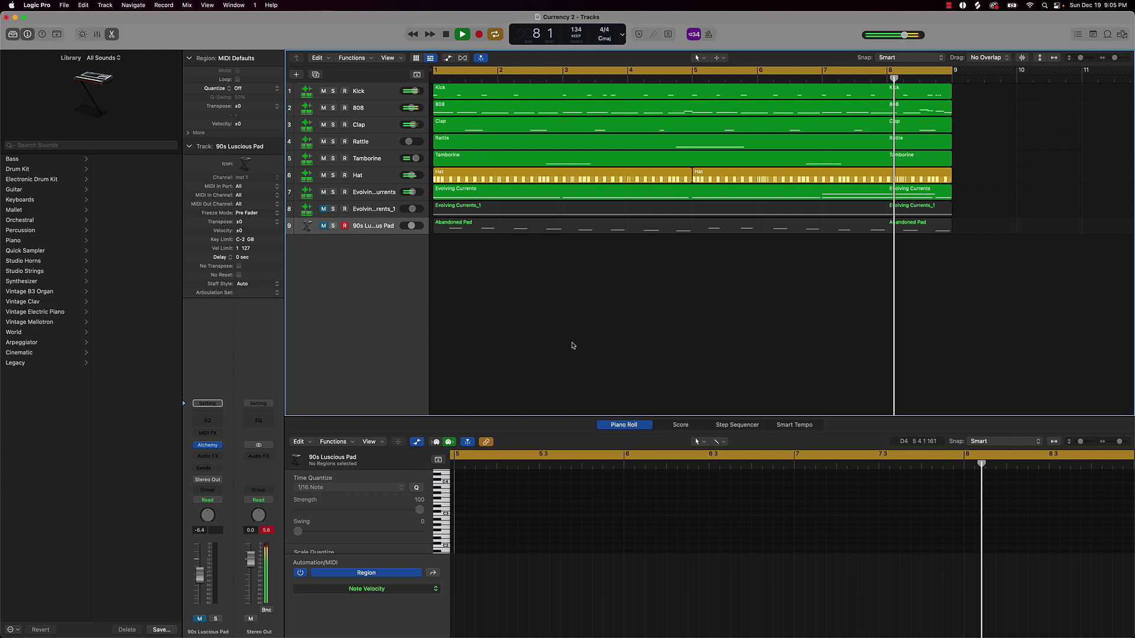
key(space)
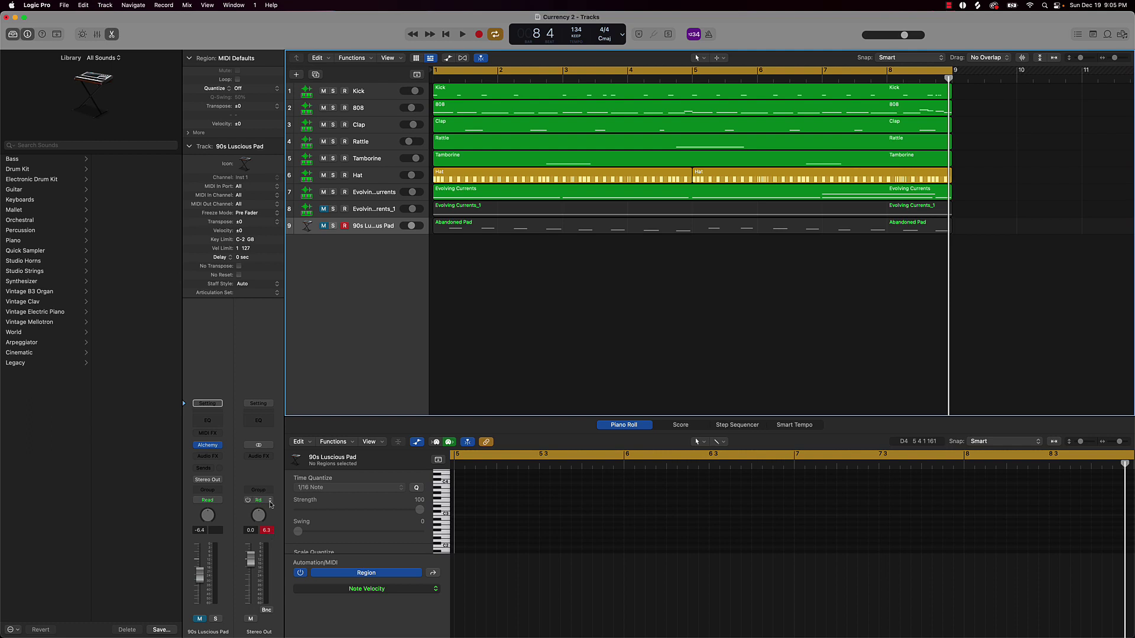
- Insert a stereo Ozone 9 on the Stereo Out and show its Maximizer module
click(269, 457)
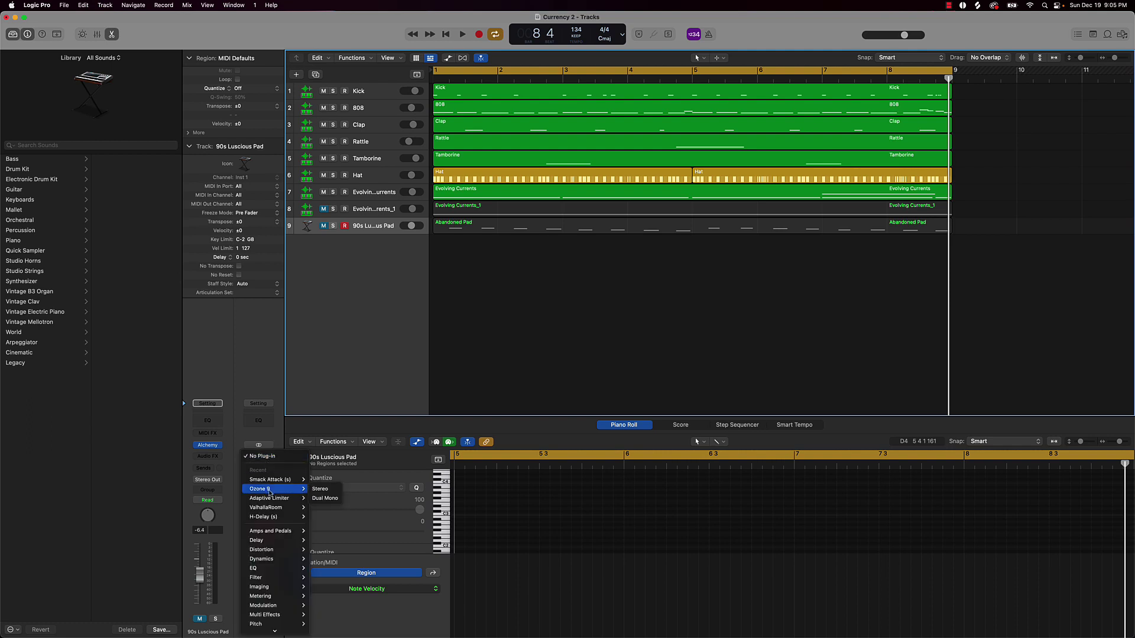
click(319, 489)
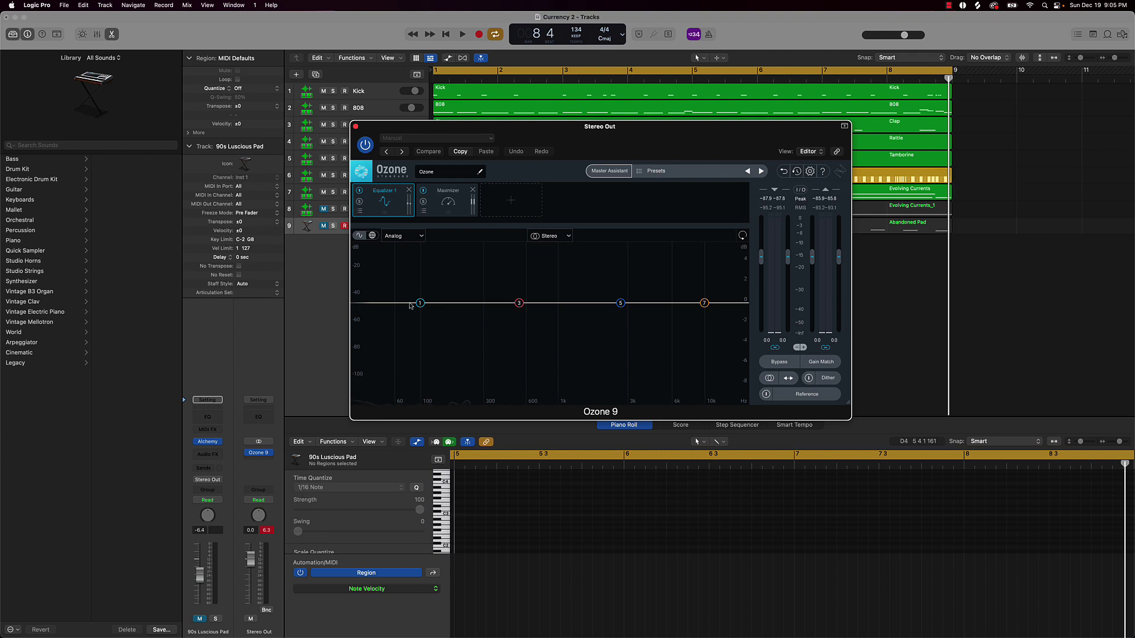
click(437, 212)
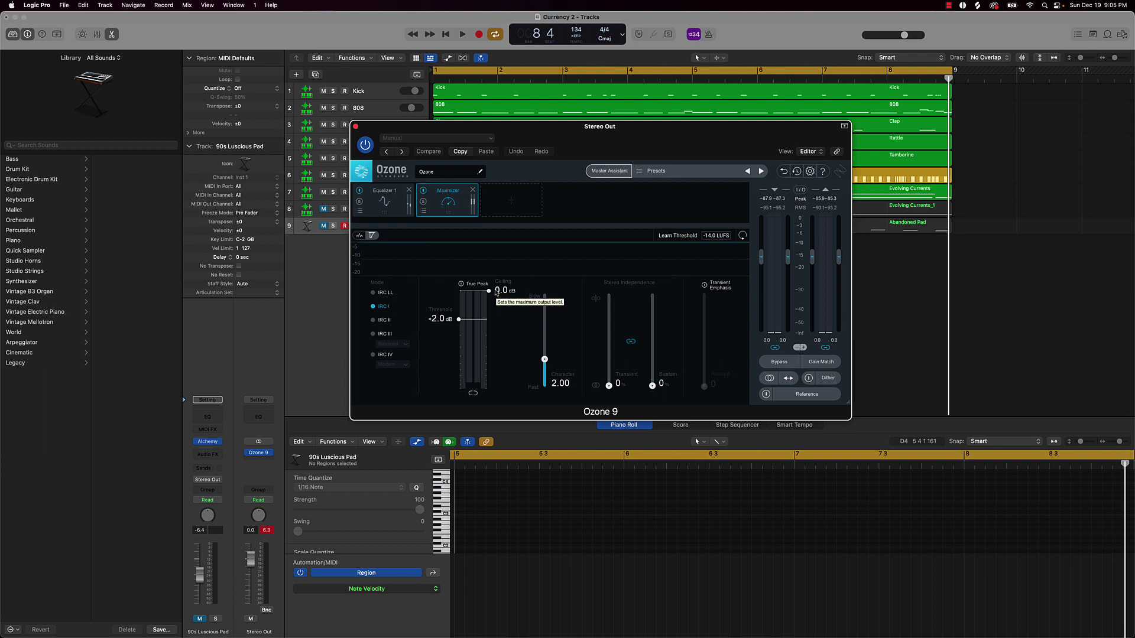
- Lower the Maximizer ceiling to -0.5 dB and play the beat through Ozone
drag(497, 294, 497, 296)
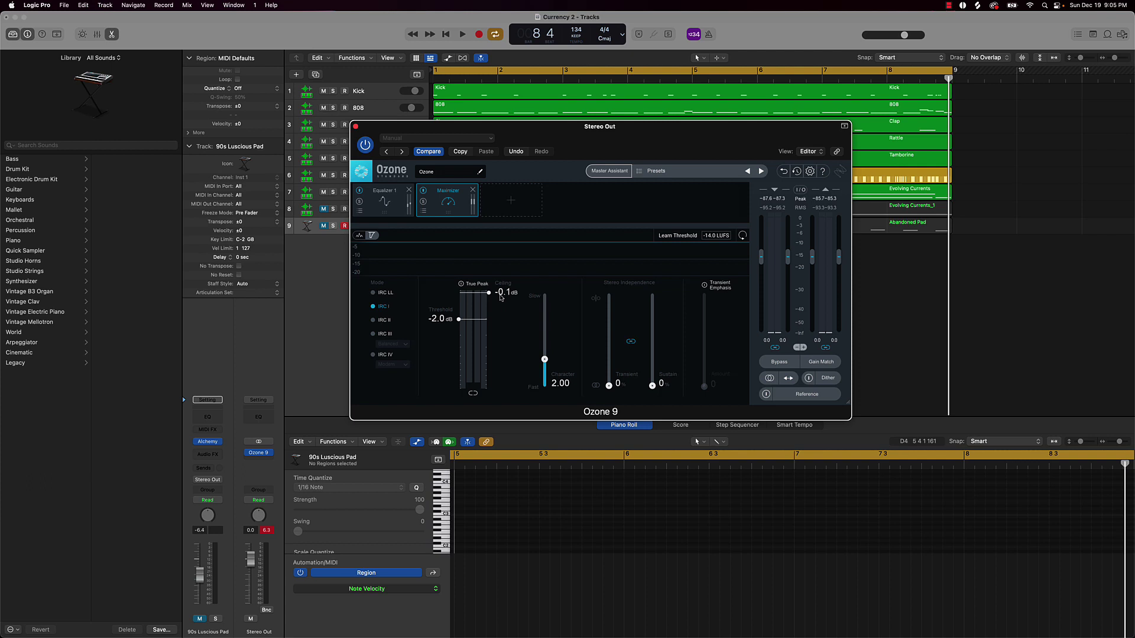
drag(502, 298, 500, 305)
click(324, 354)
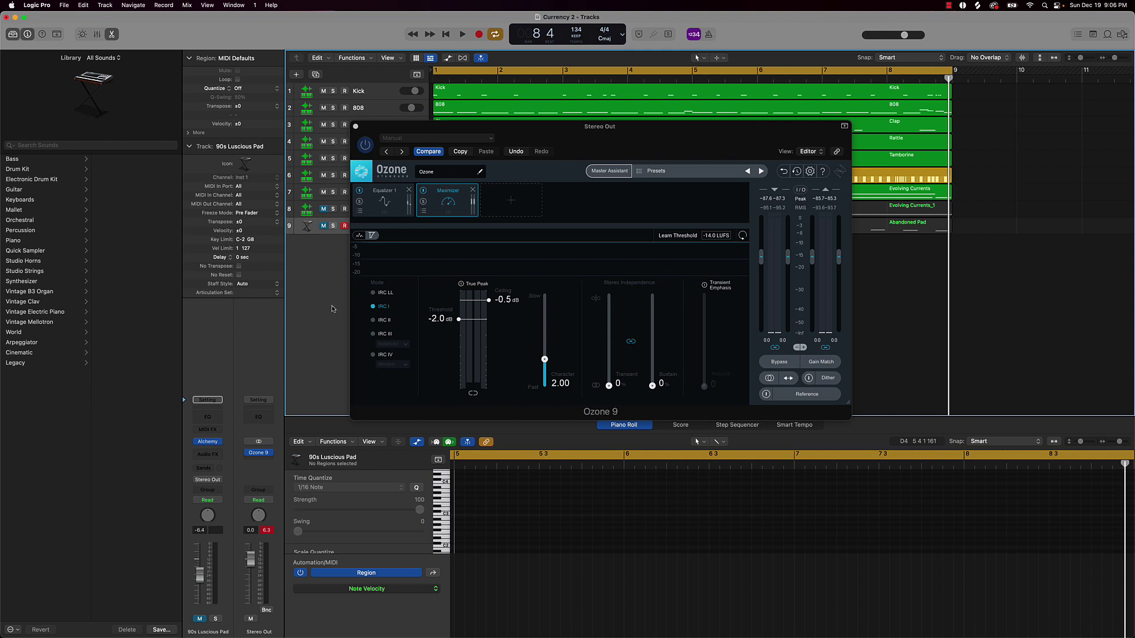
key(space)
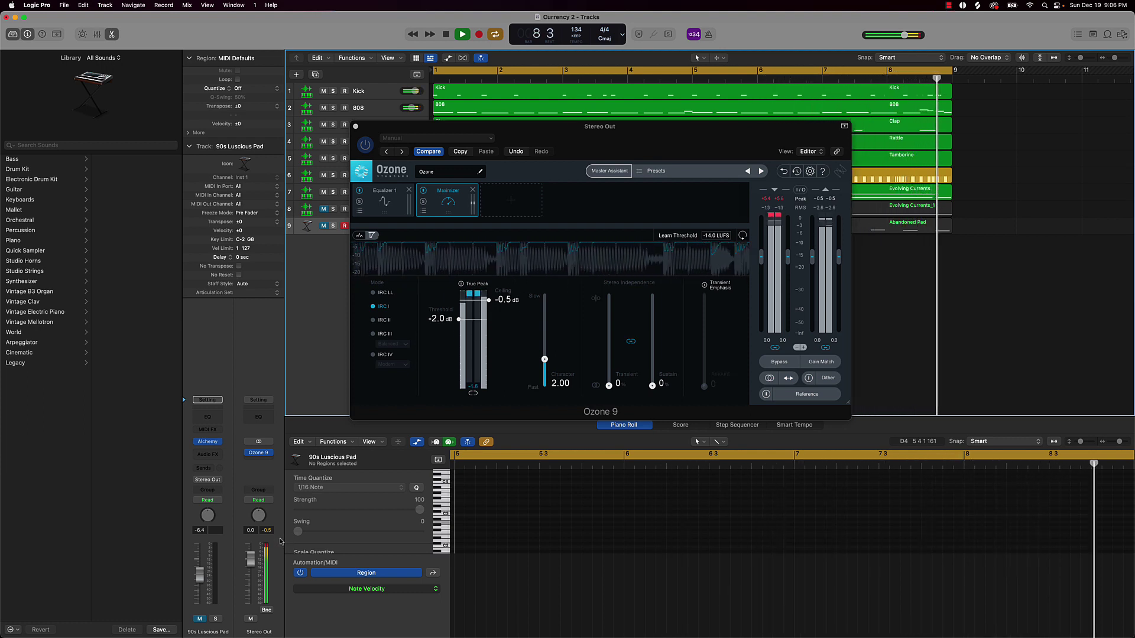
- Bypass Ozone 9 on the Stereo Out and play the beat without it for comparison
key(space)
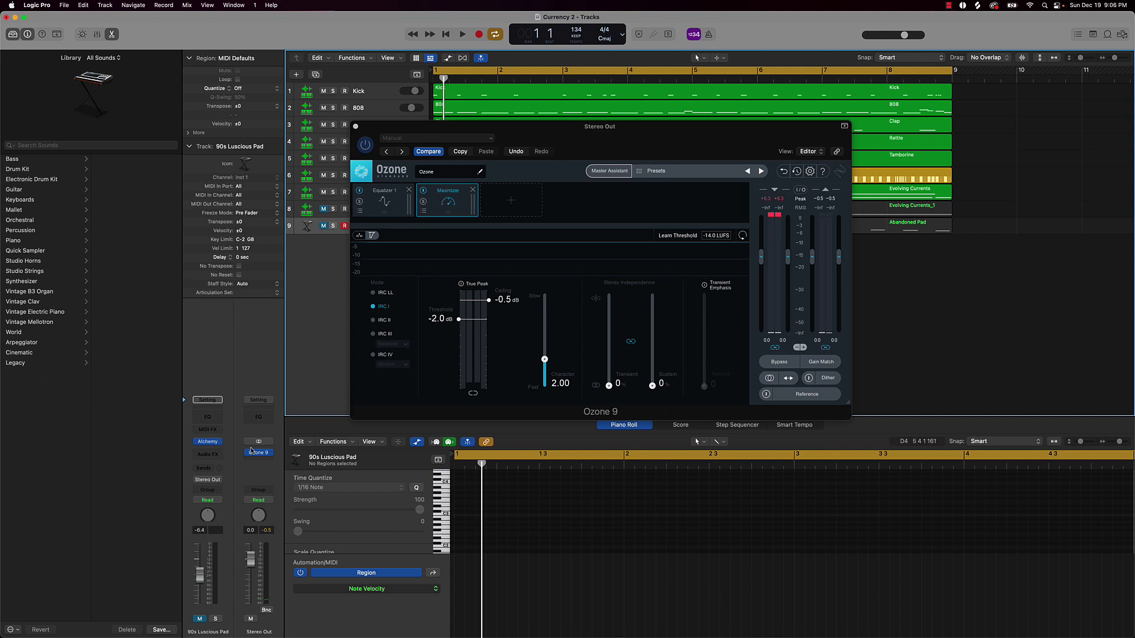
mouse_move(251, 452)
click(248, 453)
key(space)
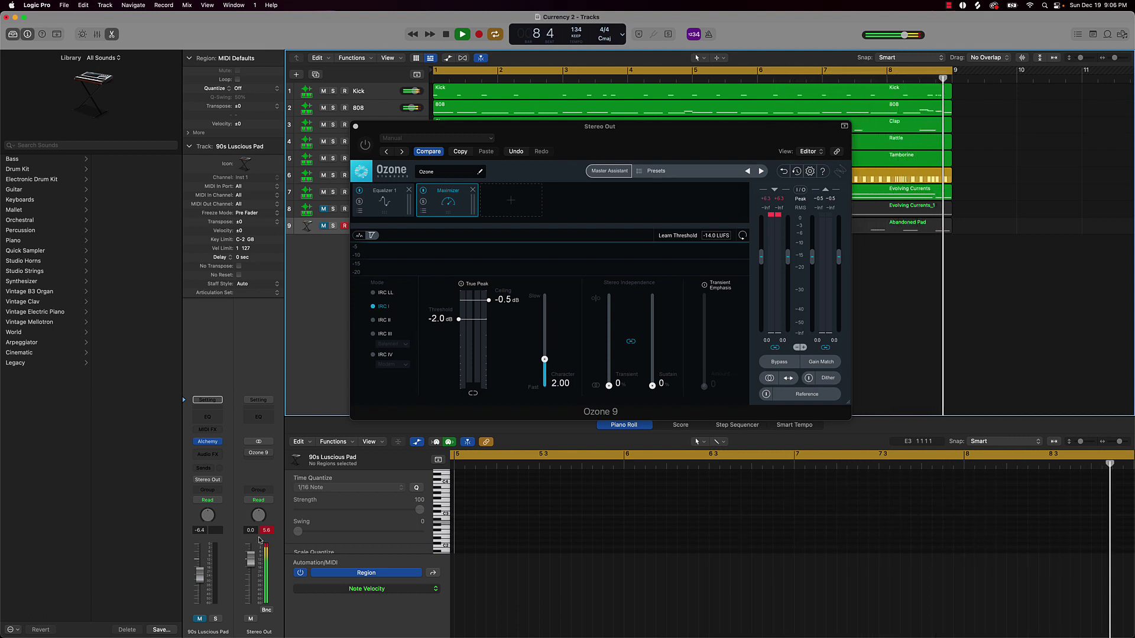
key(space)
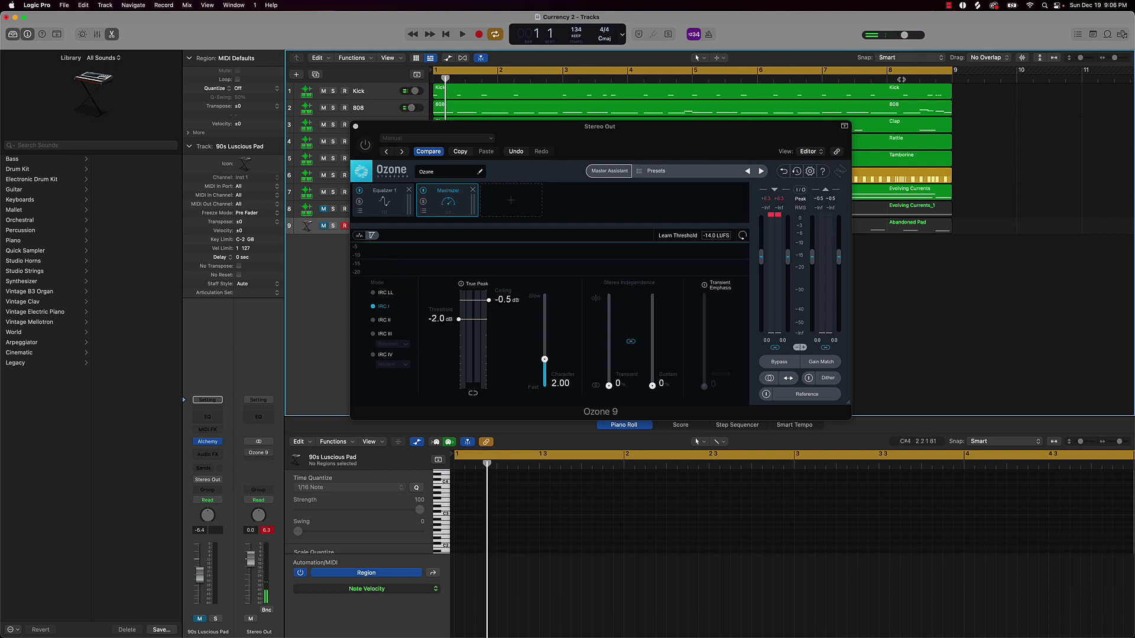
- Loop bar 8 to compare Ozone on and off, then extend the cycle to bars 1–8
click(890, 72)
drag(890, 72, 938, 76)
key(space)
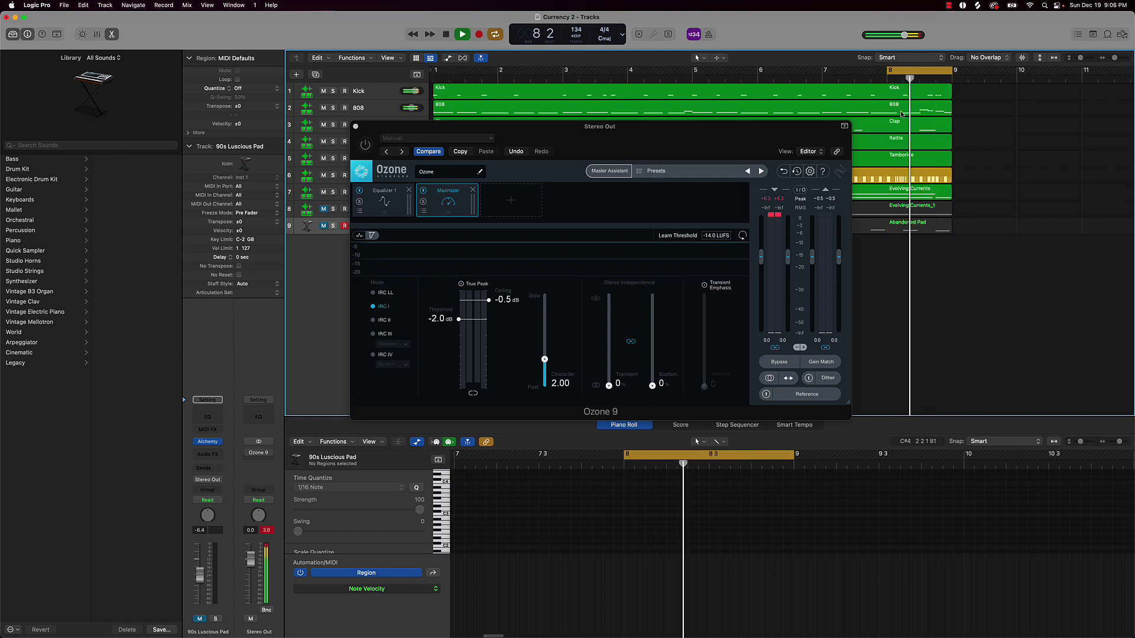
key(space)
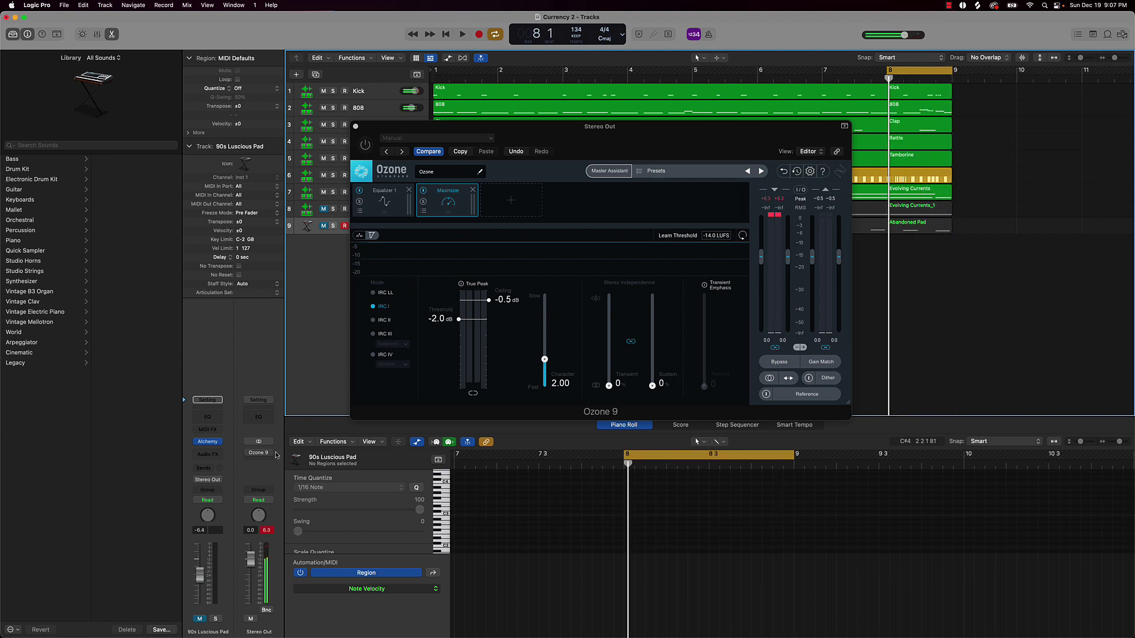
click(247, 452)
key(space)
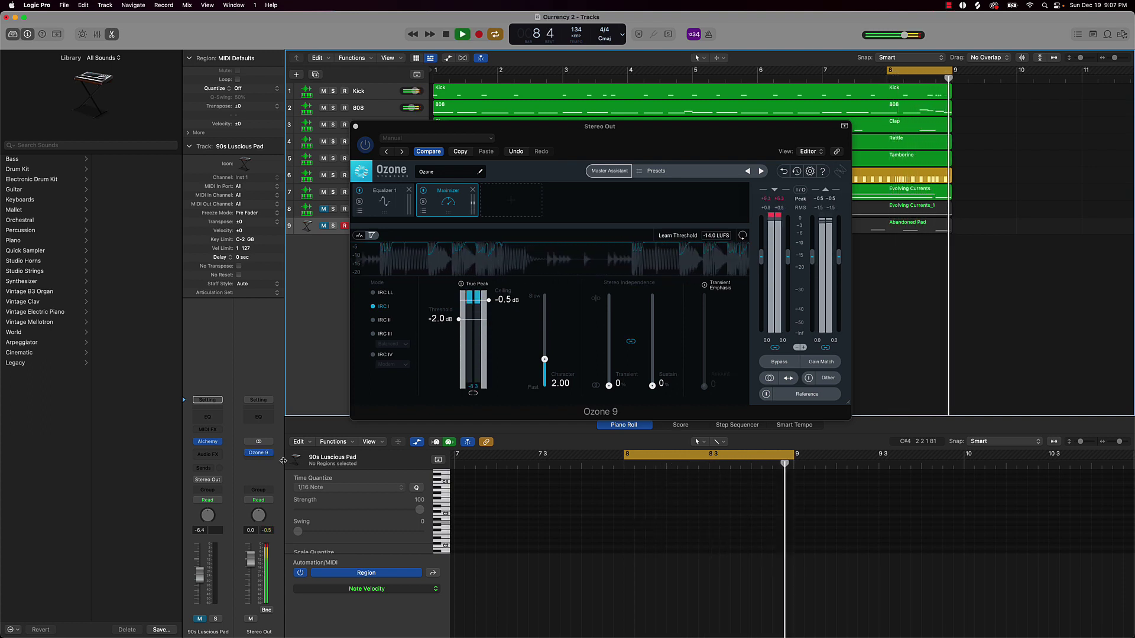
click(247, 453)
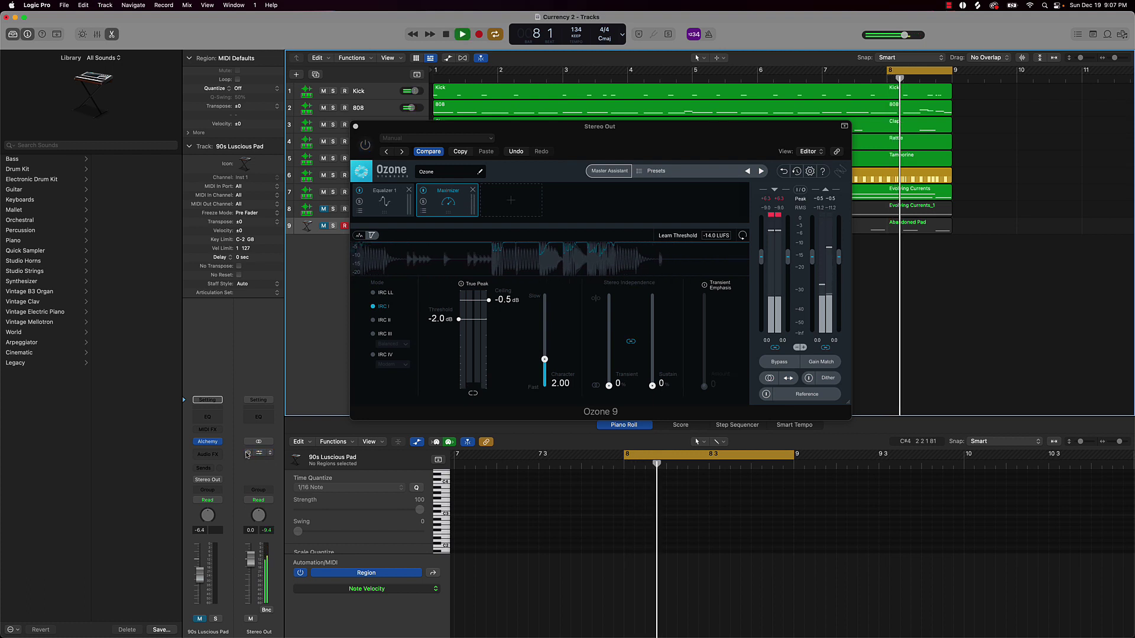
key(space)
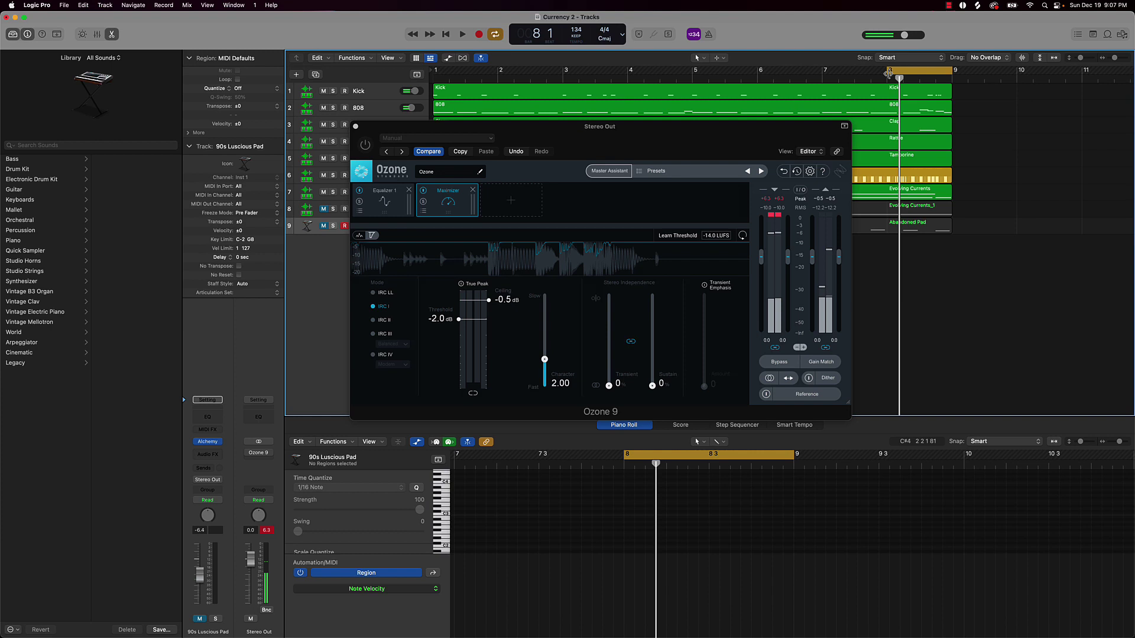
drag(889, 70, 416, 96)
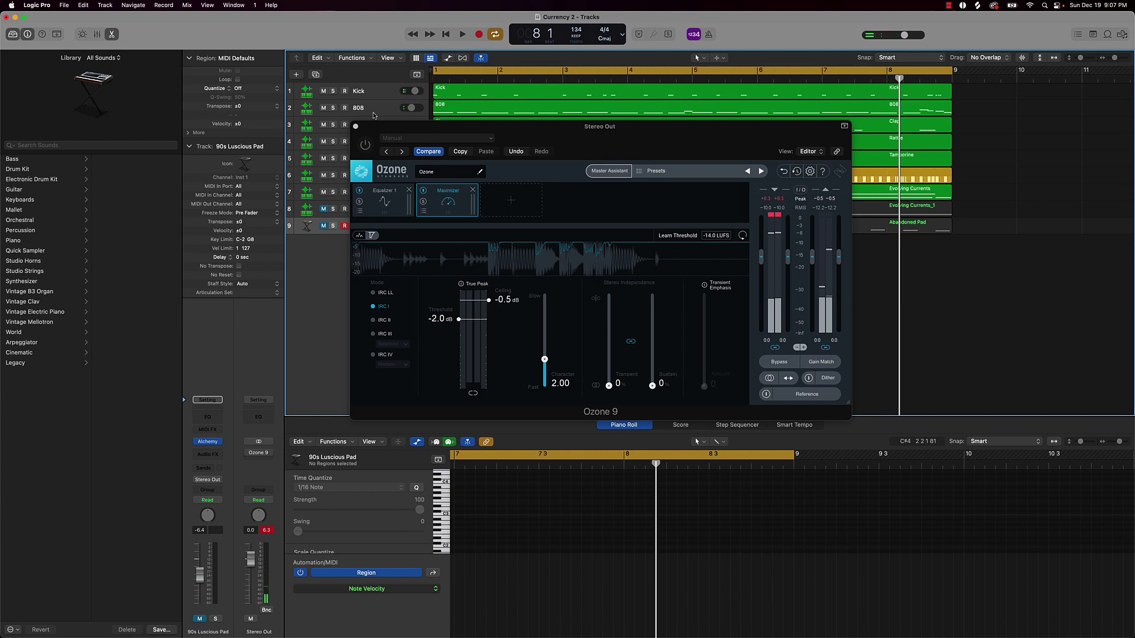
- Remove Ozone 9 from the Stereo Out and insert Smack Attack (s) in stereo
click(355, 126)
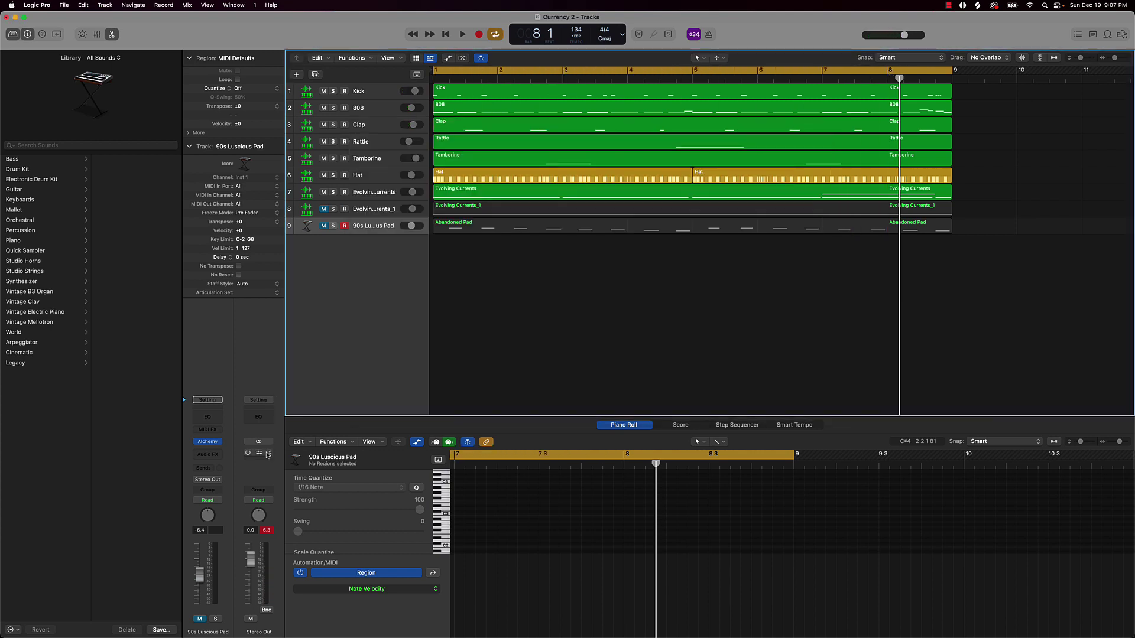
click(268, 453)
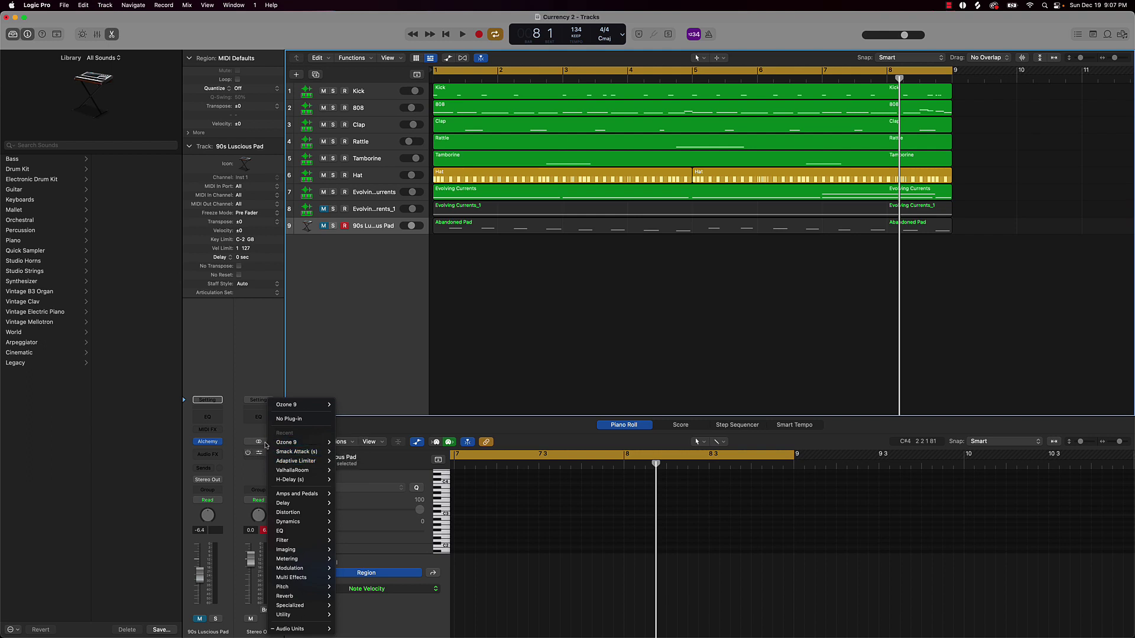
click(248, 465)
click(274, 454)
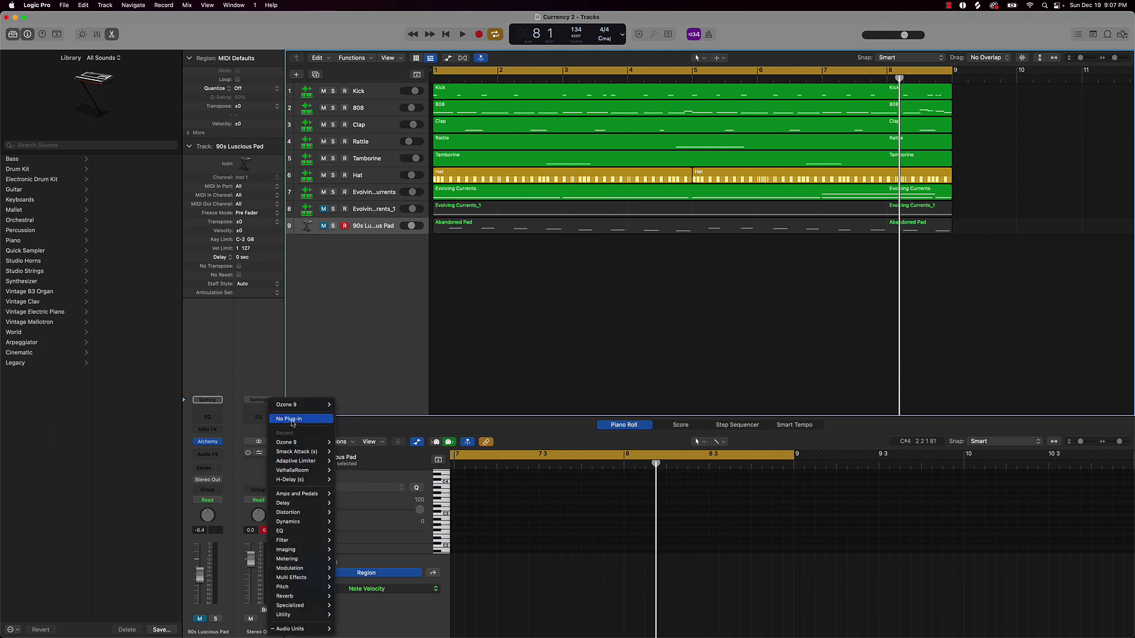
click(276, 455)
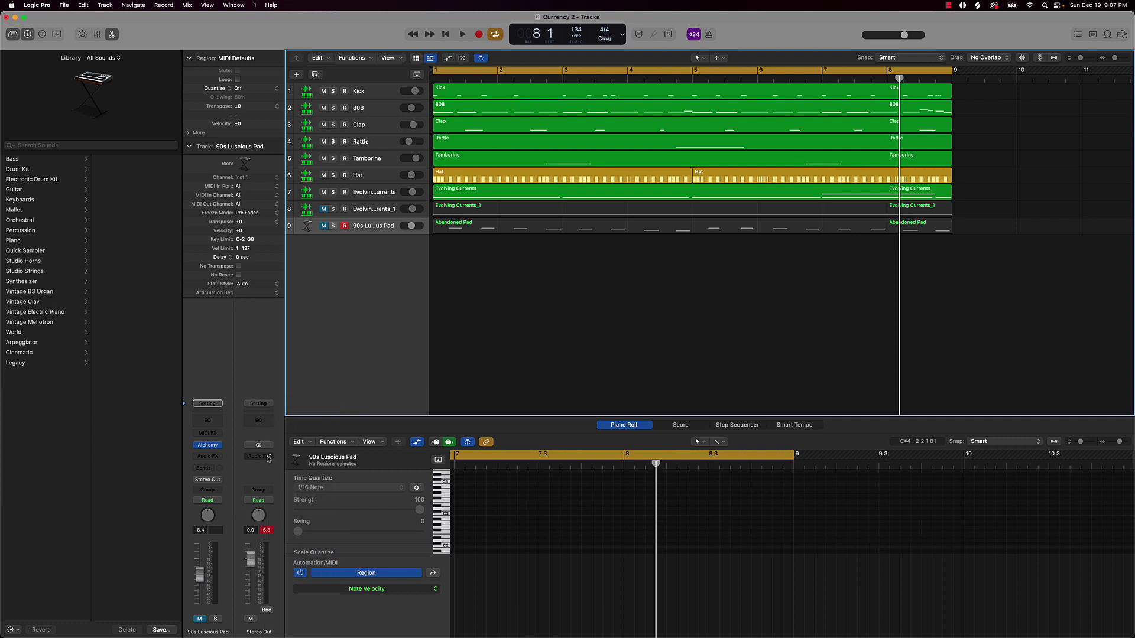
click(269, 457)
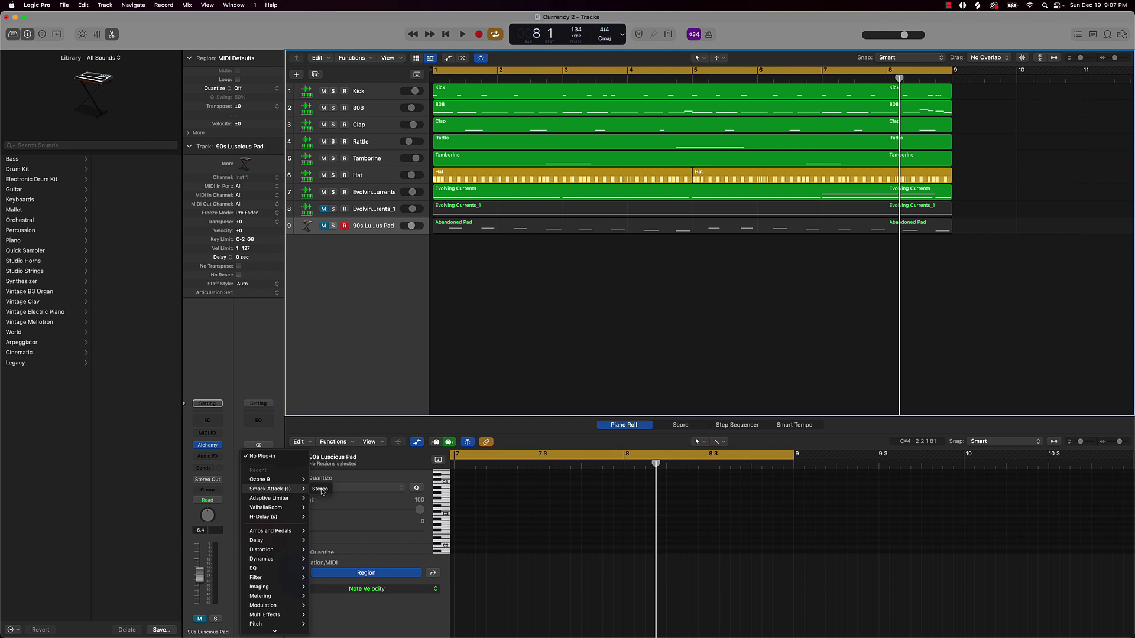
click(322, 489)
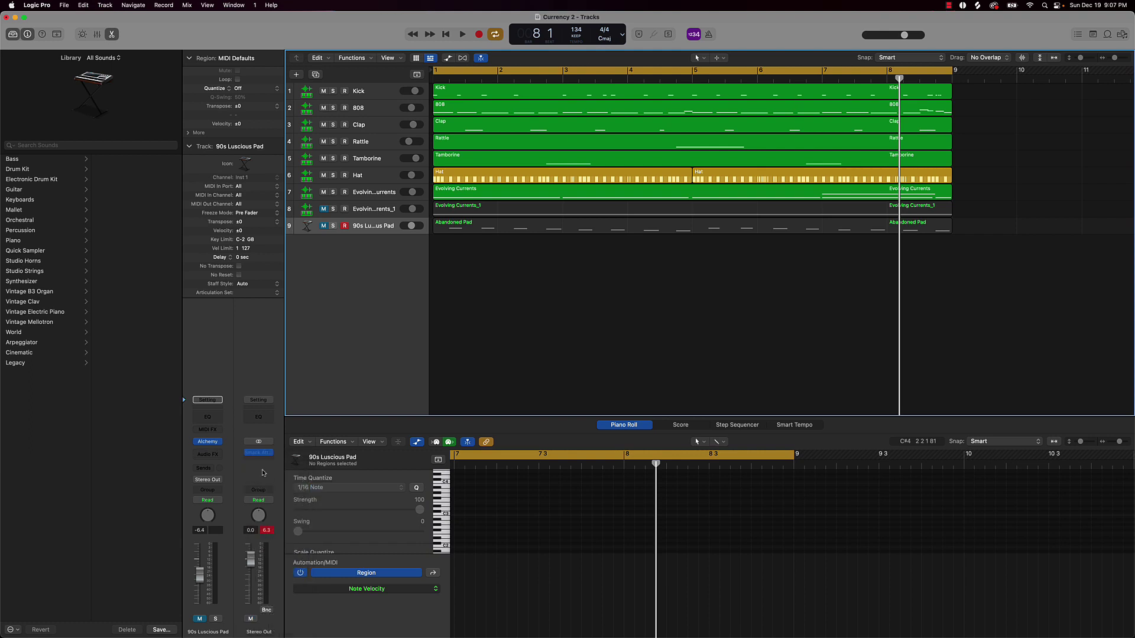
- Set Smack Attack's Guard to Clip, reset the Stereo Out peak readout, and play the beat
click(249, 455)
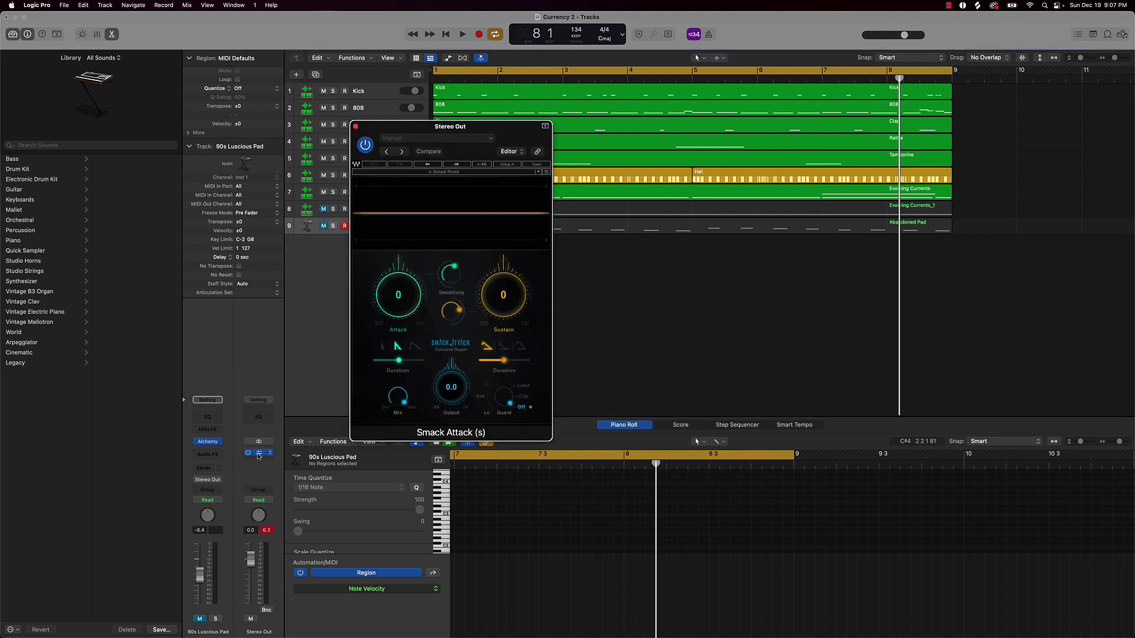
click(249, 455)
click(249, 455)
click(523, 400)
click(267, 532)
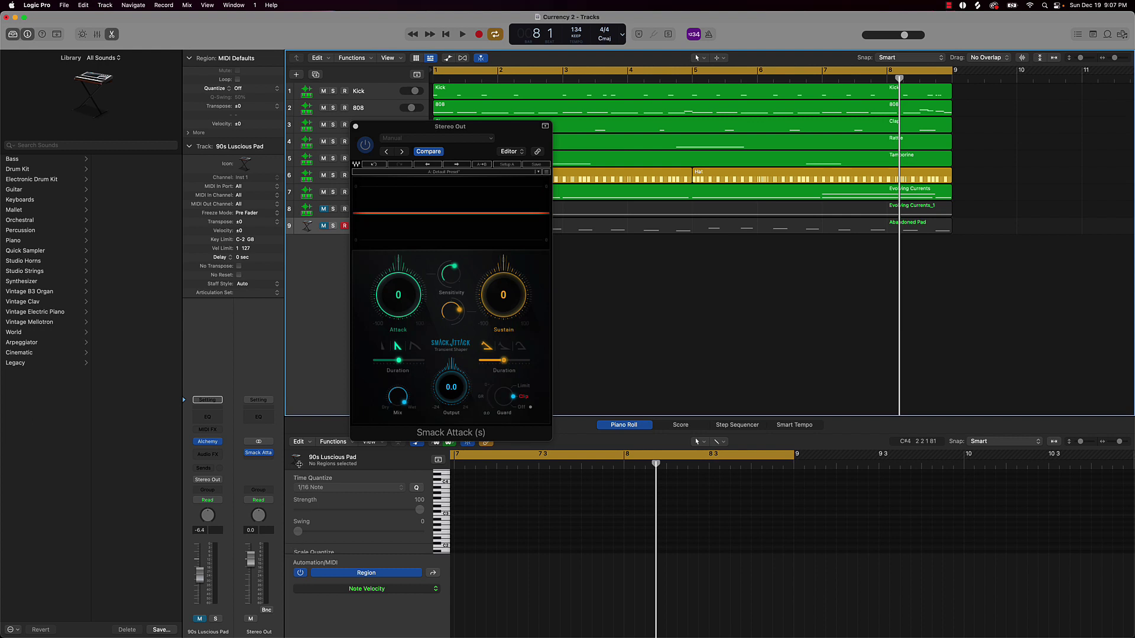
key(space)
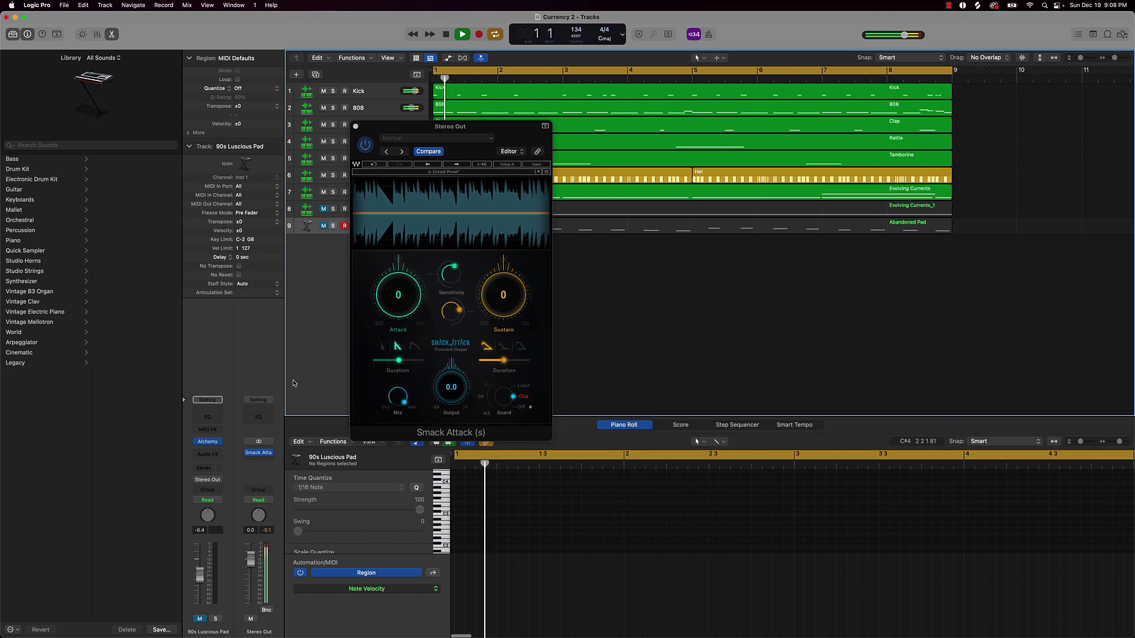
key(space)
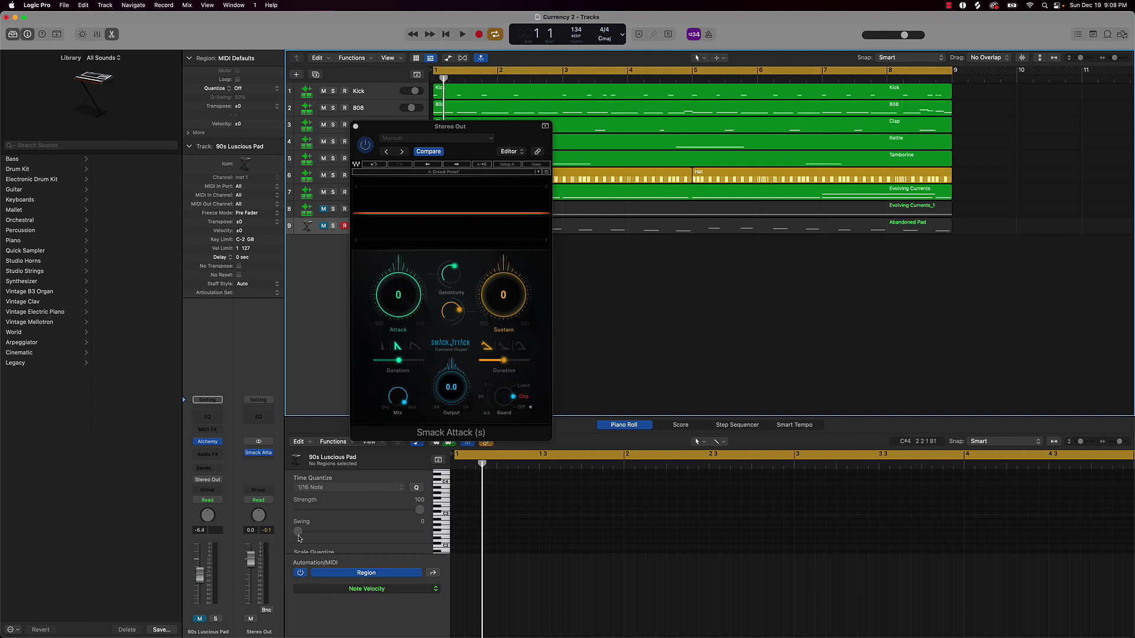
- Close the Smack Attack window, select the Kick track, and briefly play the beat
mouse_move(248, 455)
click(355, 126)
click(363, 97)
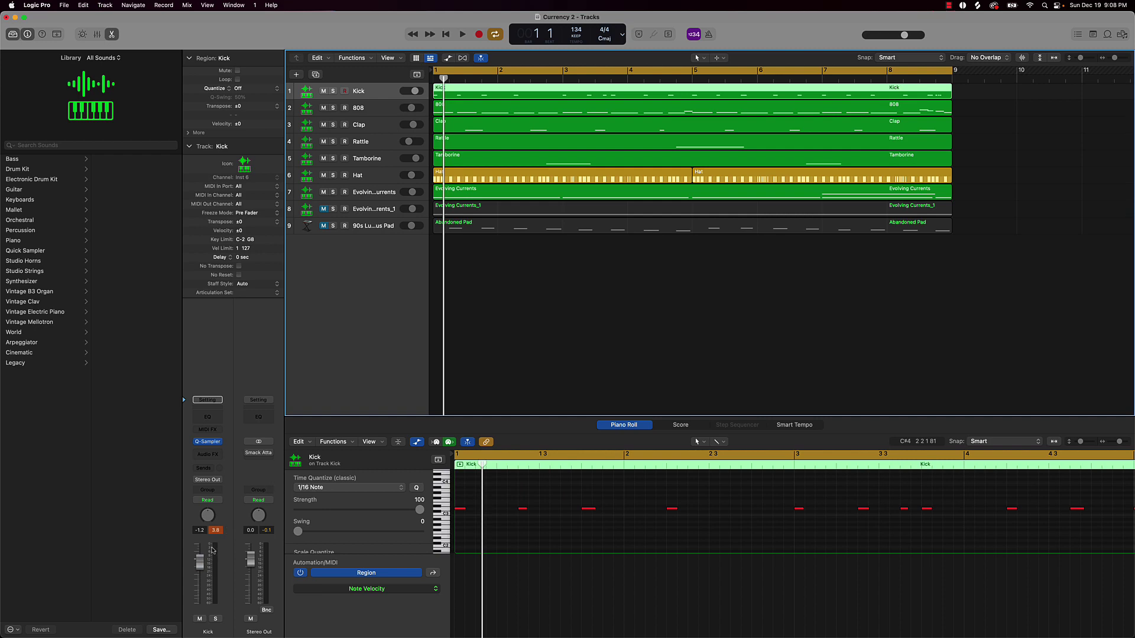
key(space)
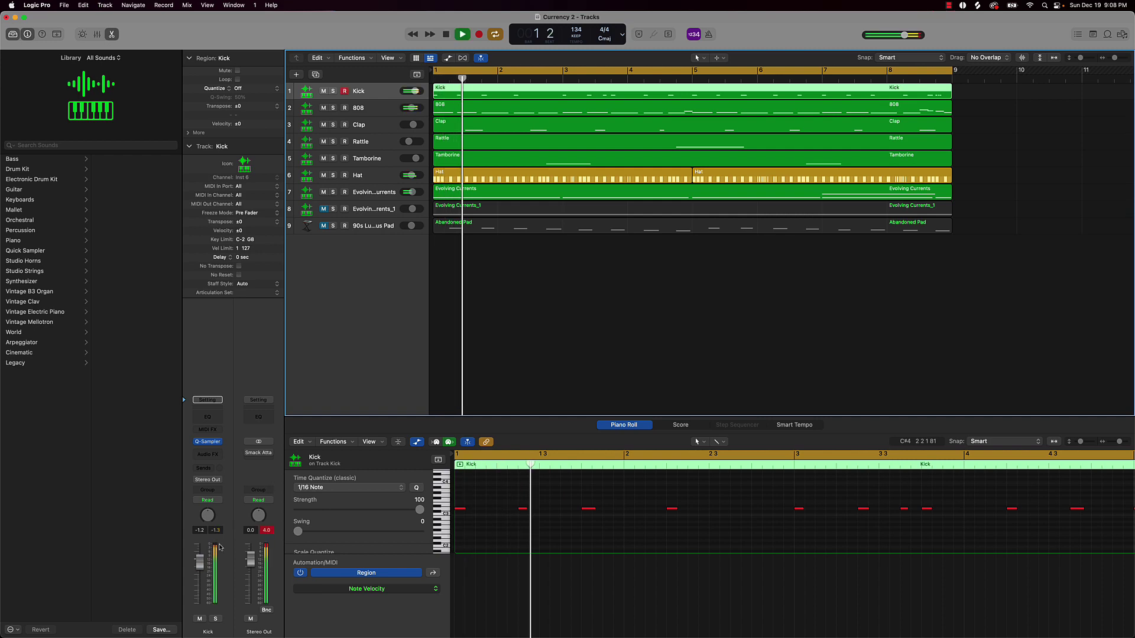
key(space)
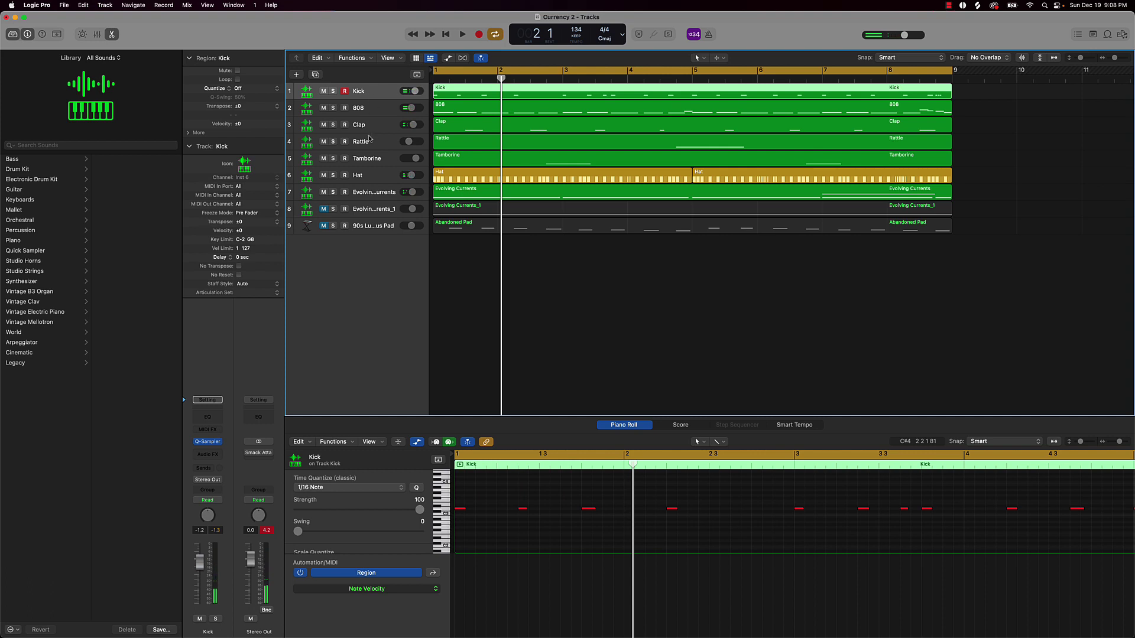
- Mute tracks 2–8 below Kick and play the kick on its own
drag(324, 109, 325, 208)
key(space)
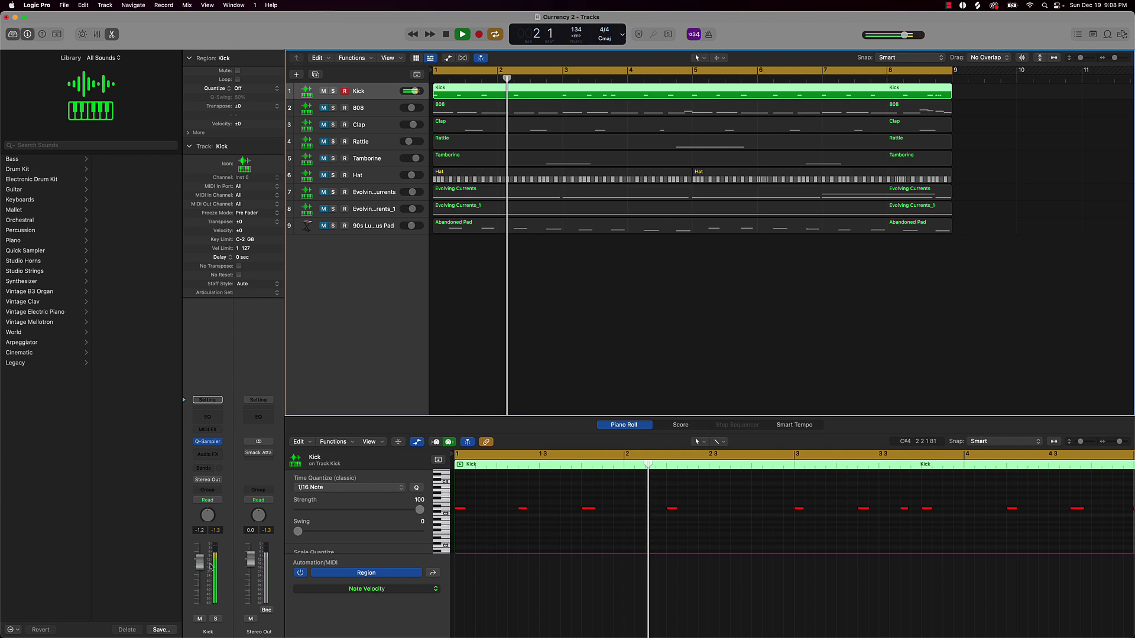
key(space)
mouse_move(207, 442)
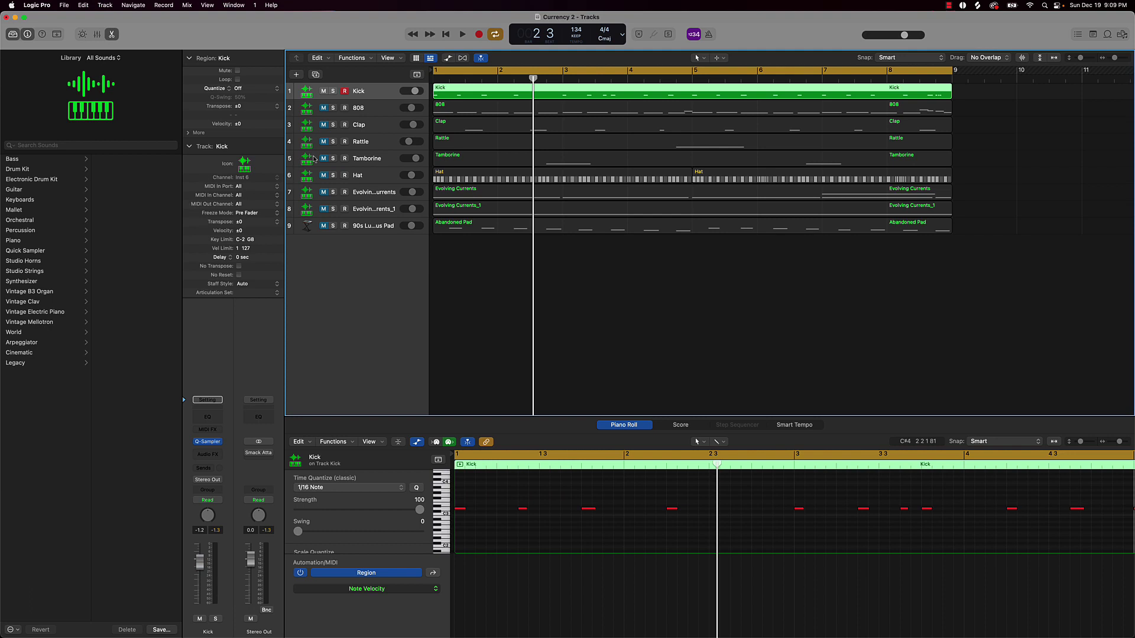
- Unmute the 808 track and the tracks below it down to Evolving Currents_1
click(323, 107)
drag(324, 107, 325, 208)
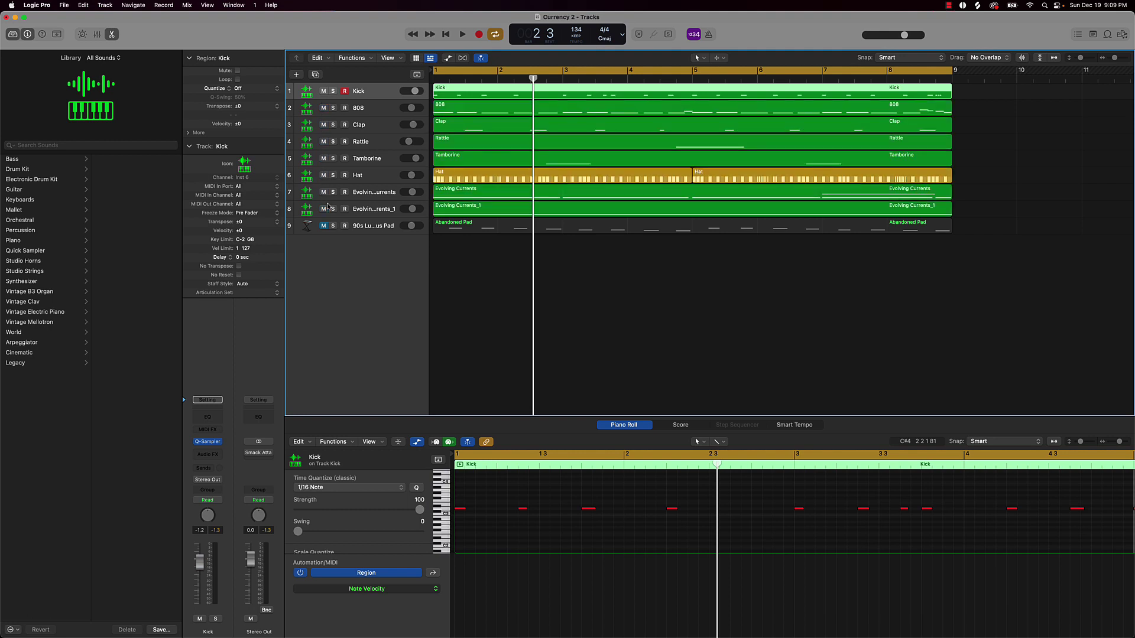